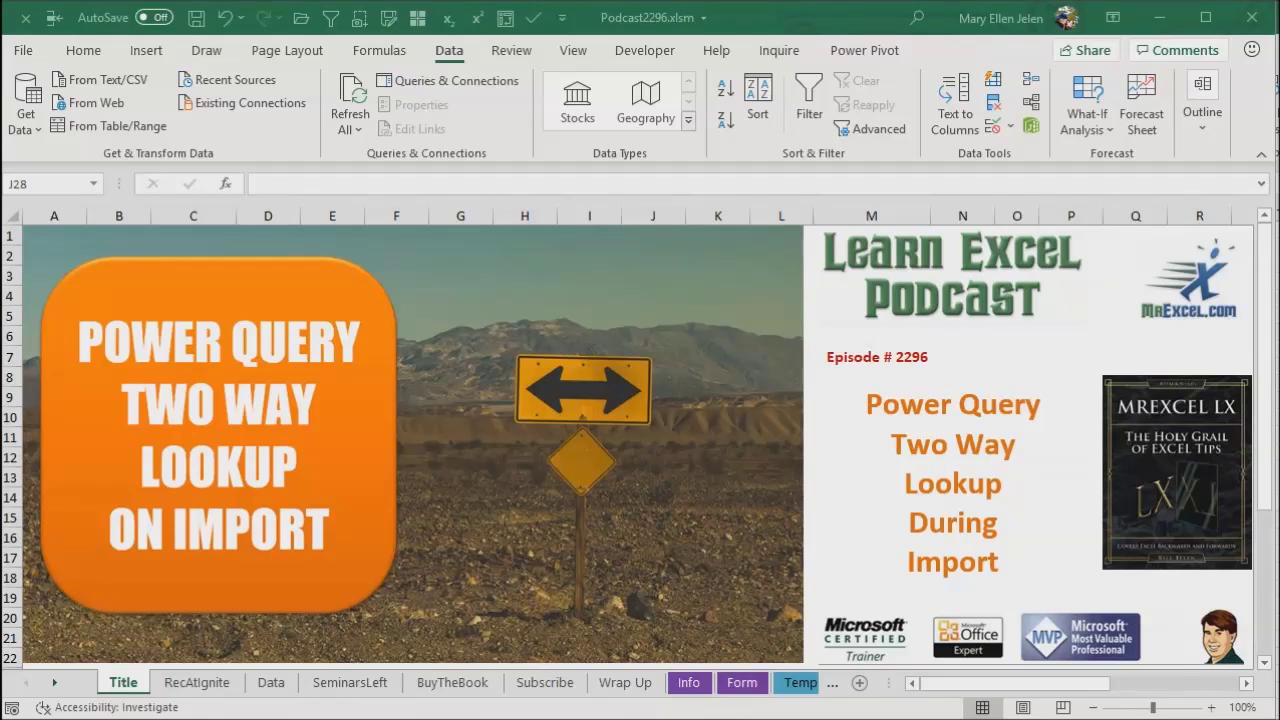
# - Go to the RecAtIgnite sheet, then on to the Data sheet holding both tables
pyautogui.click(197, 683)
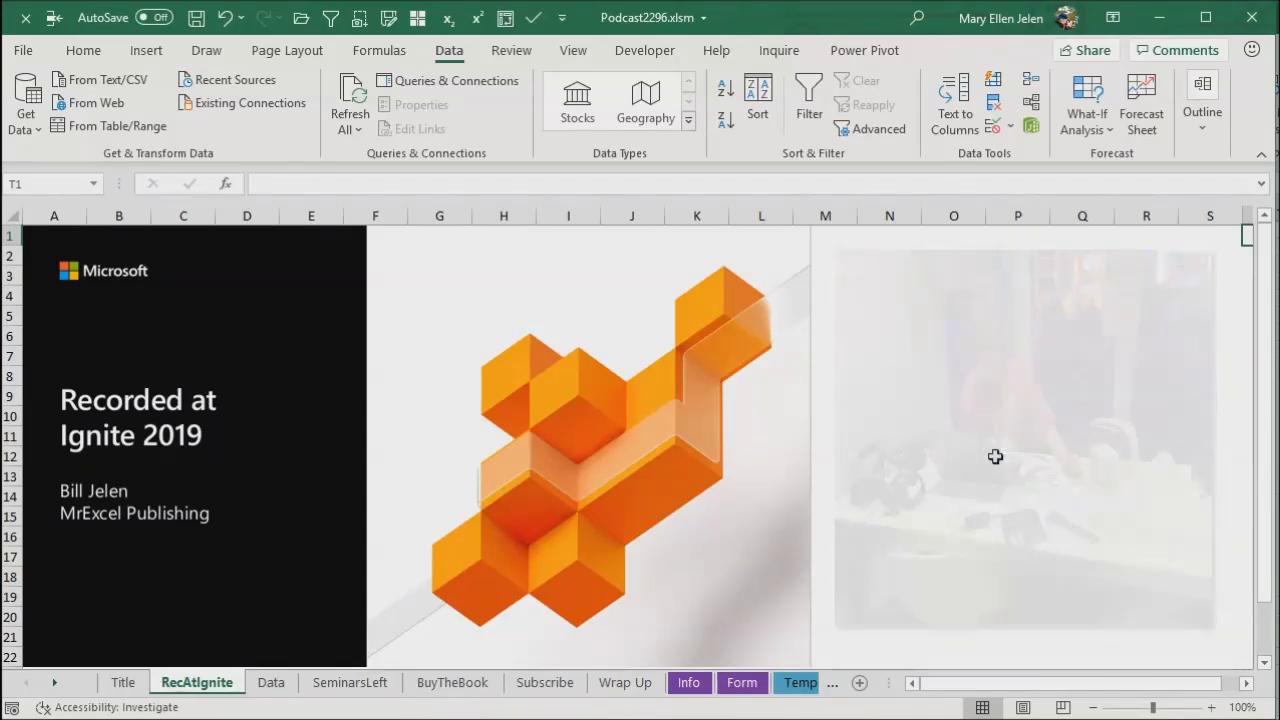
pyautogui.click(272, 683)
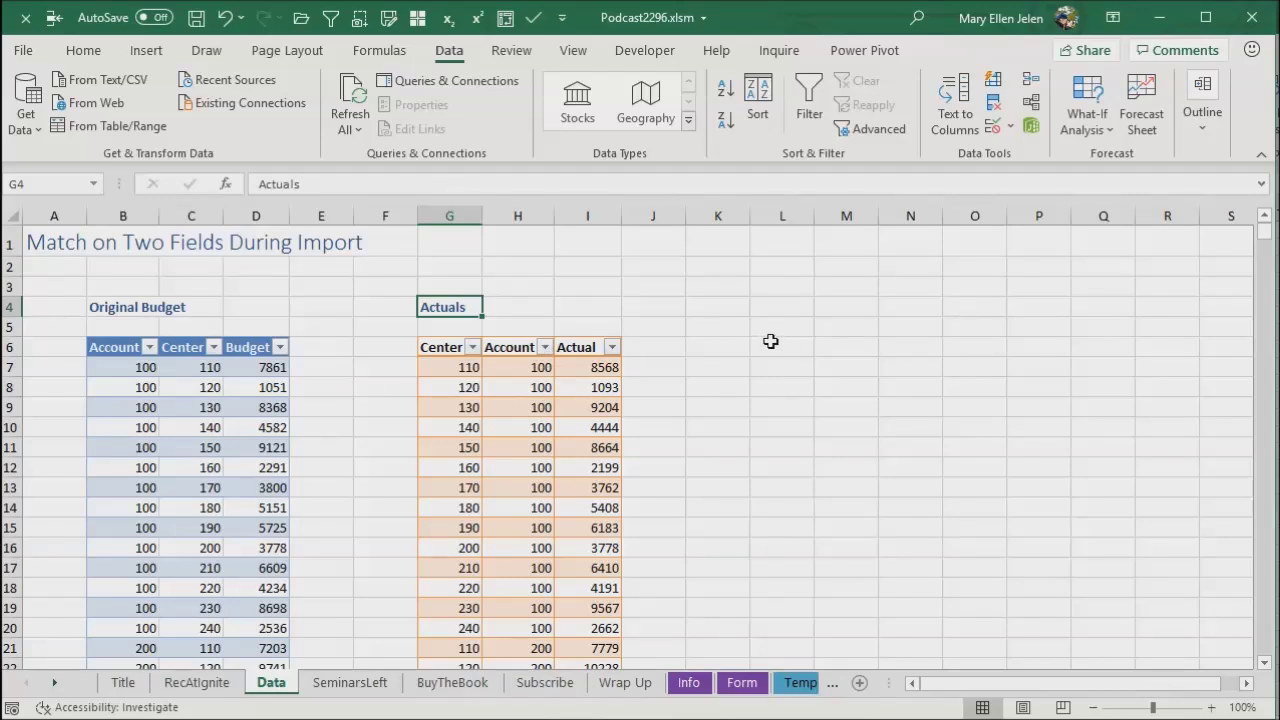
# - Check the table names of the Original Budget and Actuals tables on the Data sheet
pyautogui.click(143, 367)
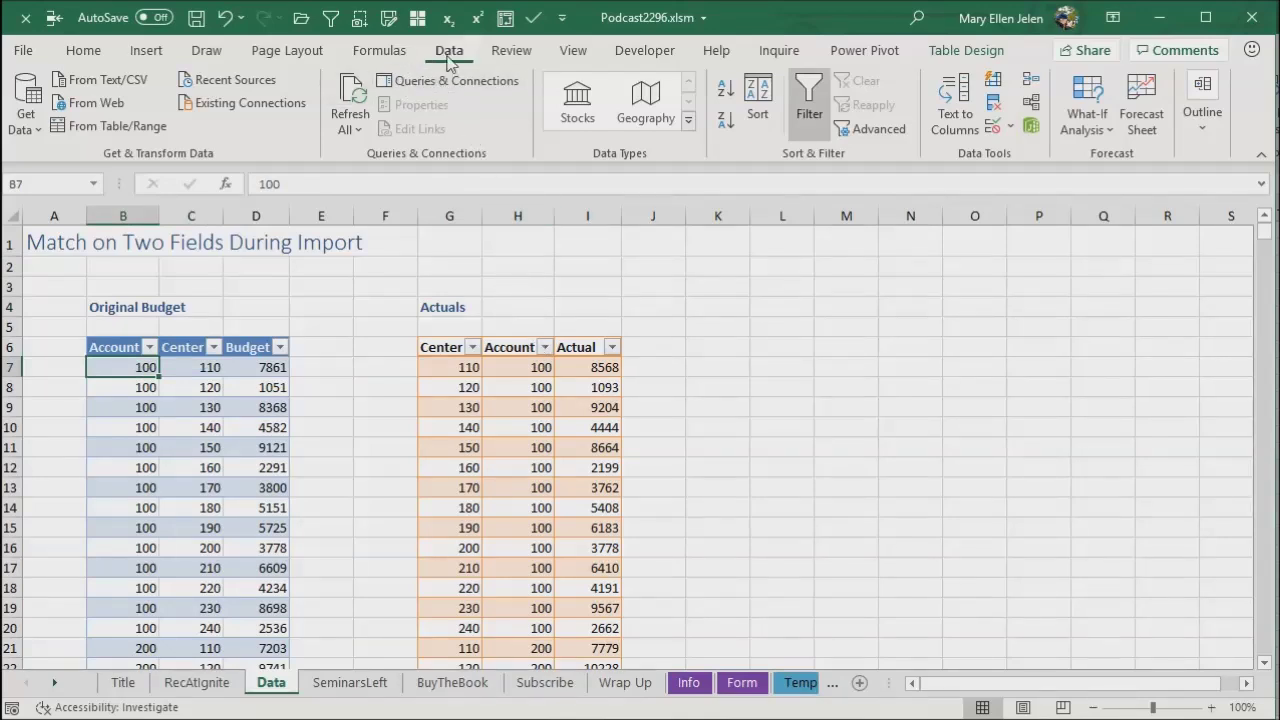
pyautogui.click(986, 52)
pyautogui.click(515, 449)
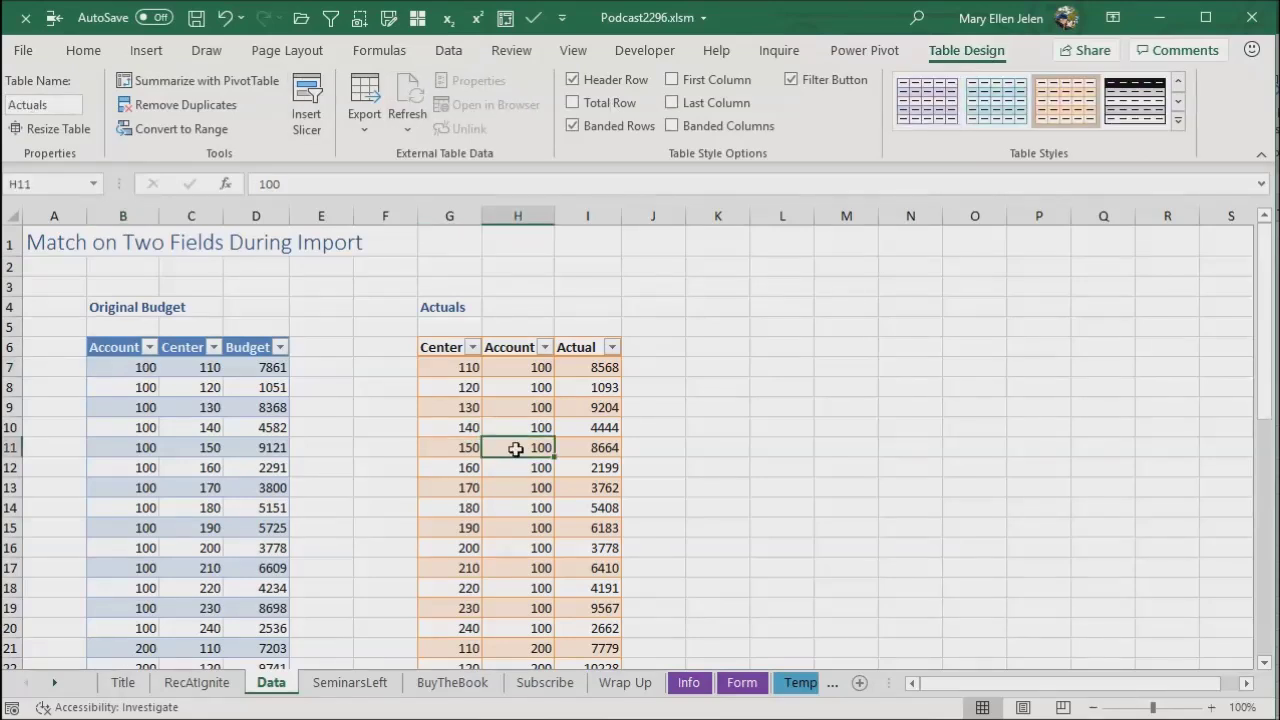
pyautogui.click(210, 388)
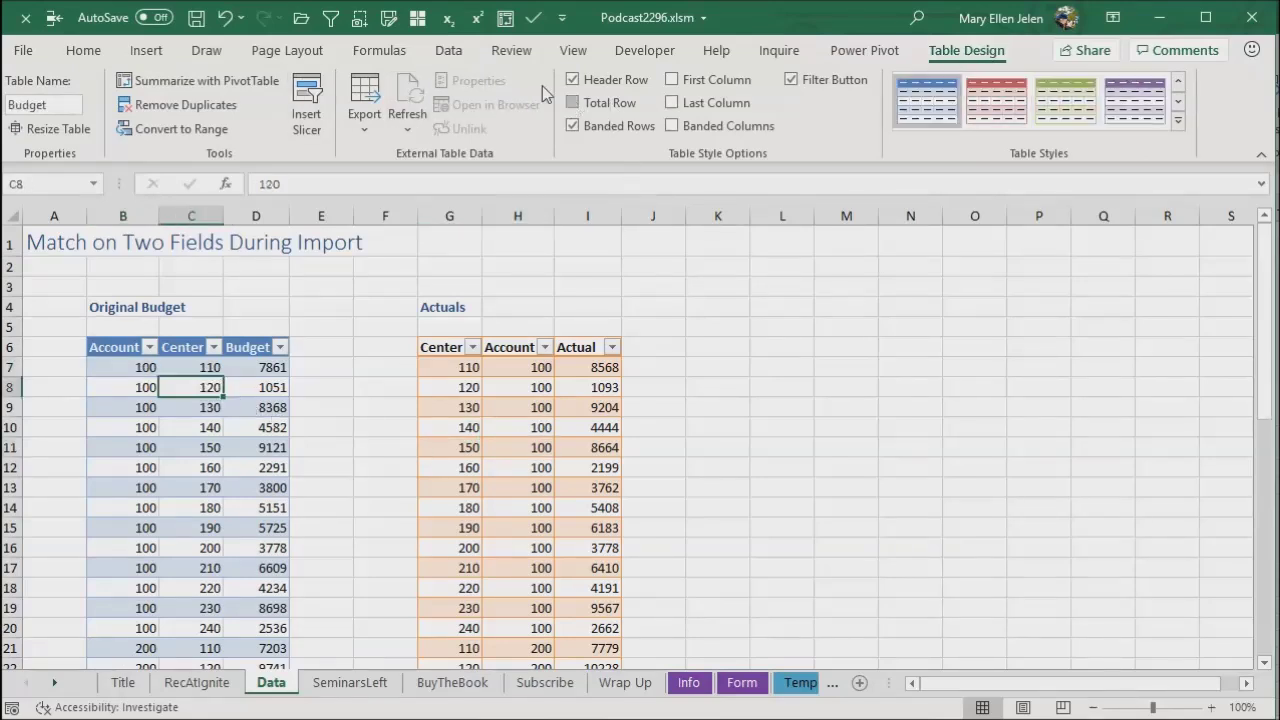
pyautogui.click(449, 52)
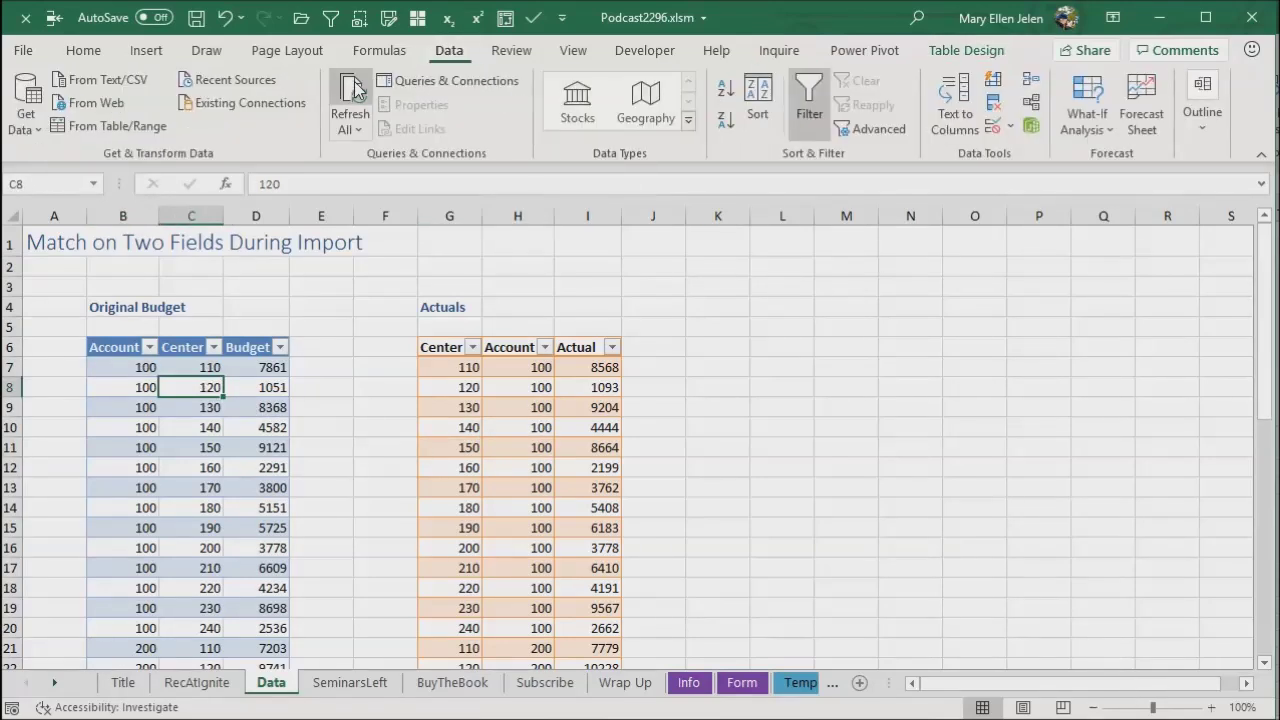
# - Load the Budget table into Power Query as an Only Create Connection query
pyautogui.click(90, 128)
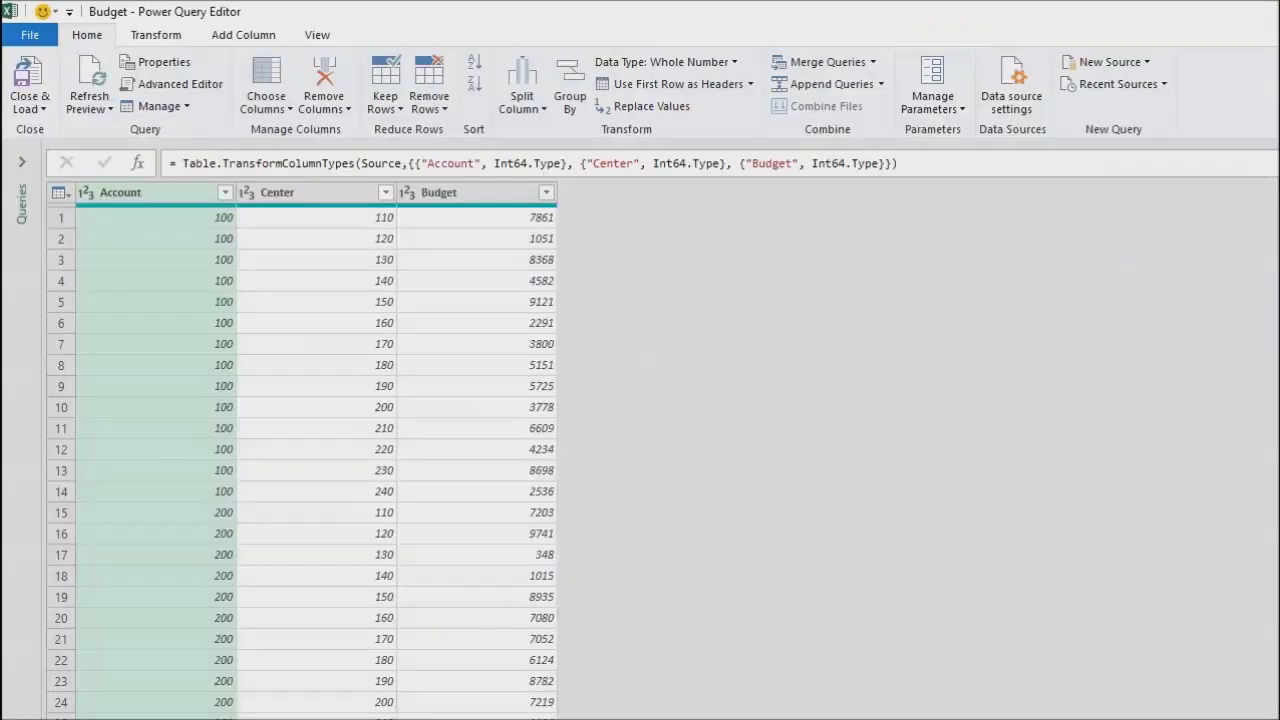
pyautogui.click(30, 107)
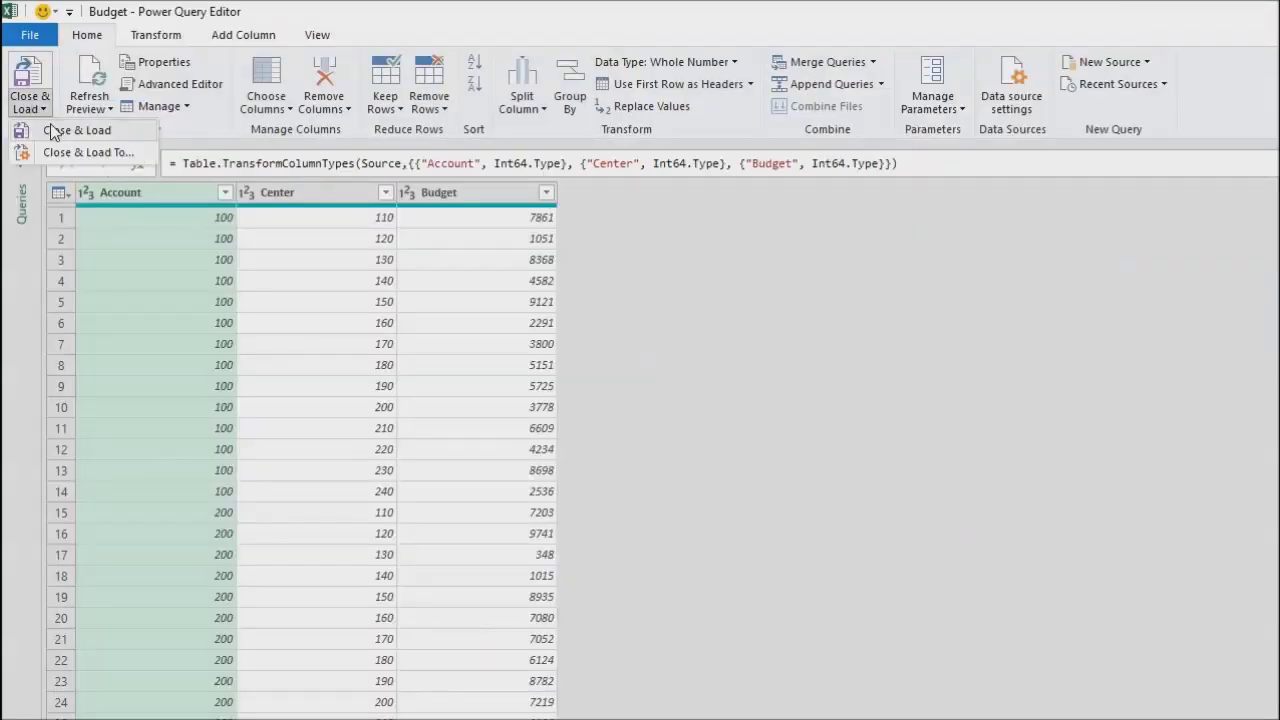
pyautogui.click(62, 152)
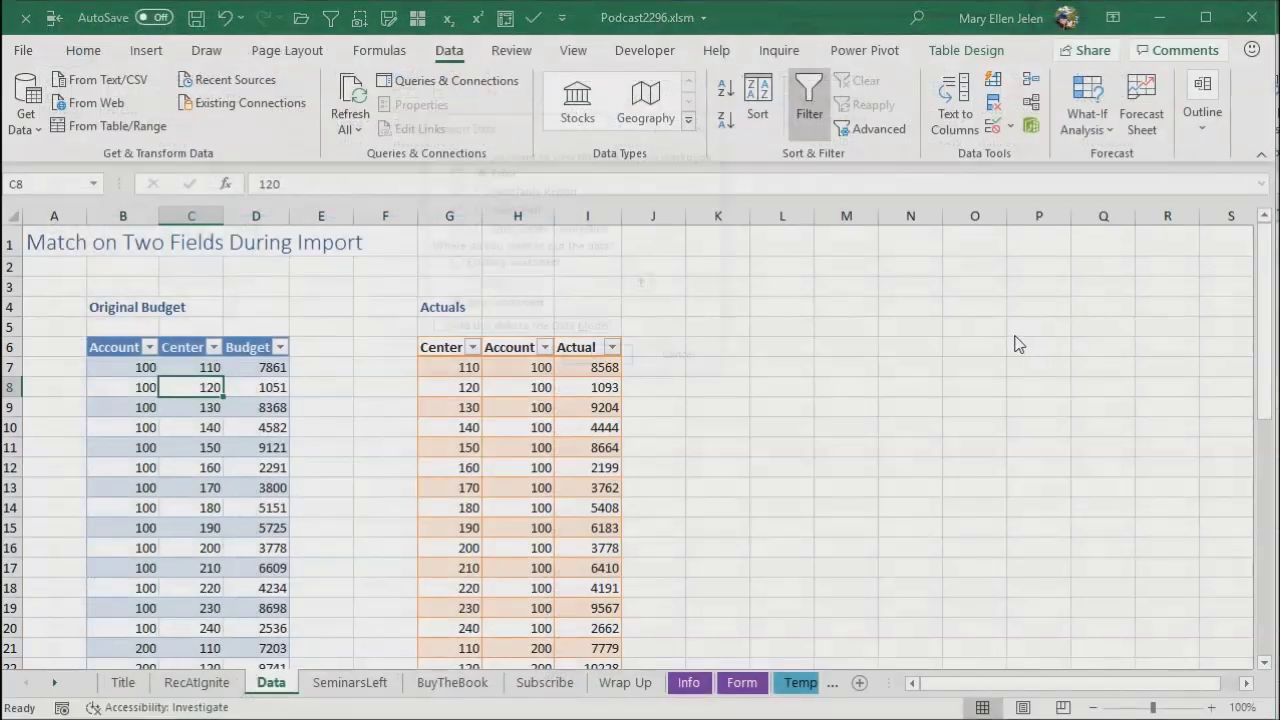
pyautogui.click(492, 230)
pyautogui.click(599, 360)
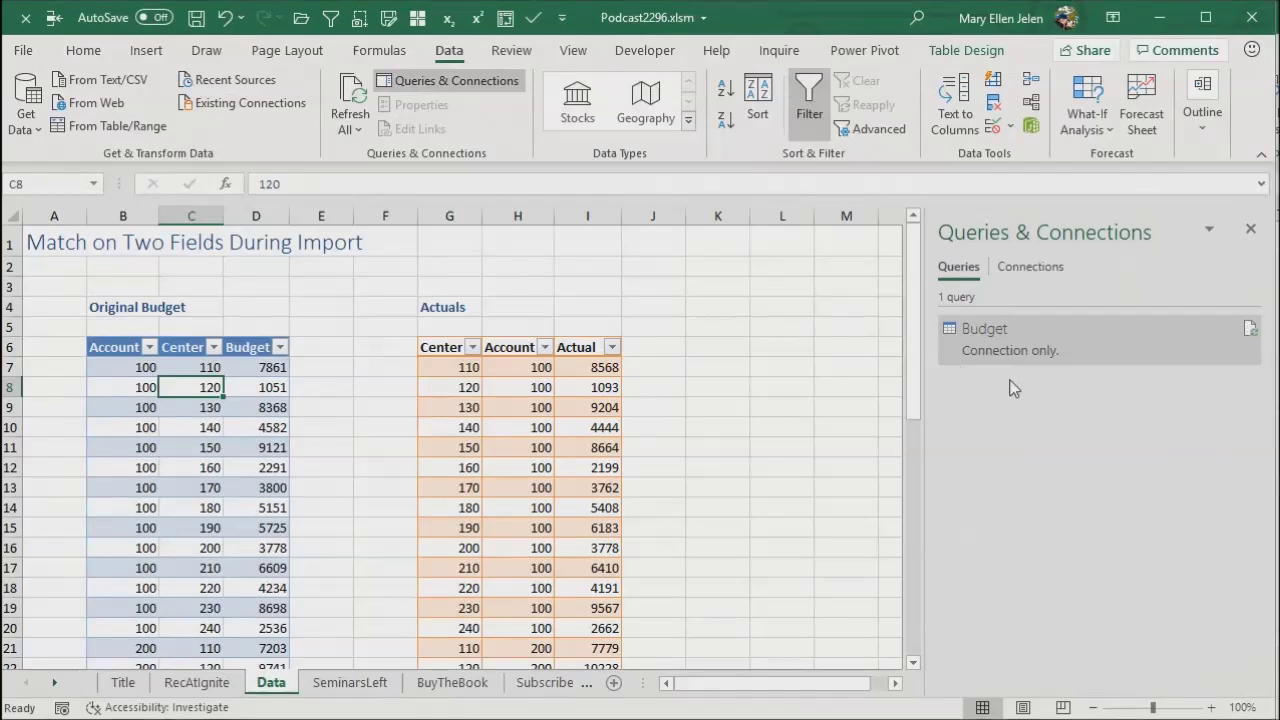
pyautogui.click(464, 370)
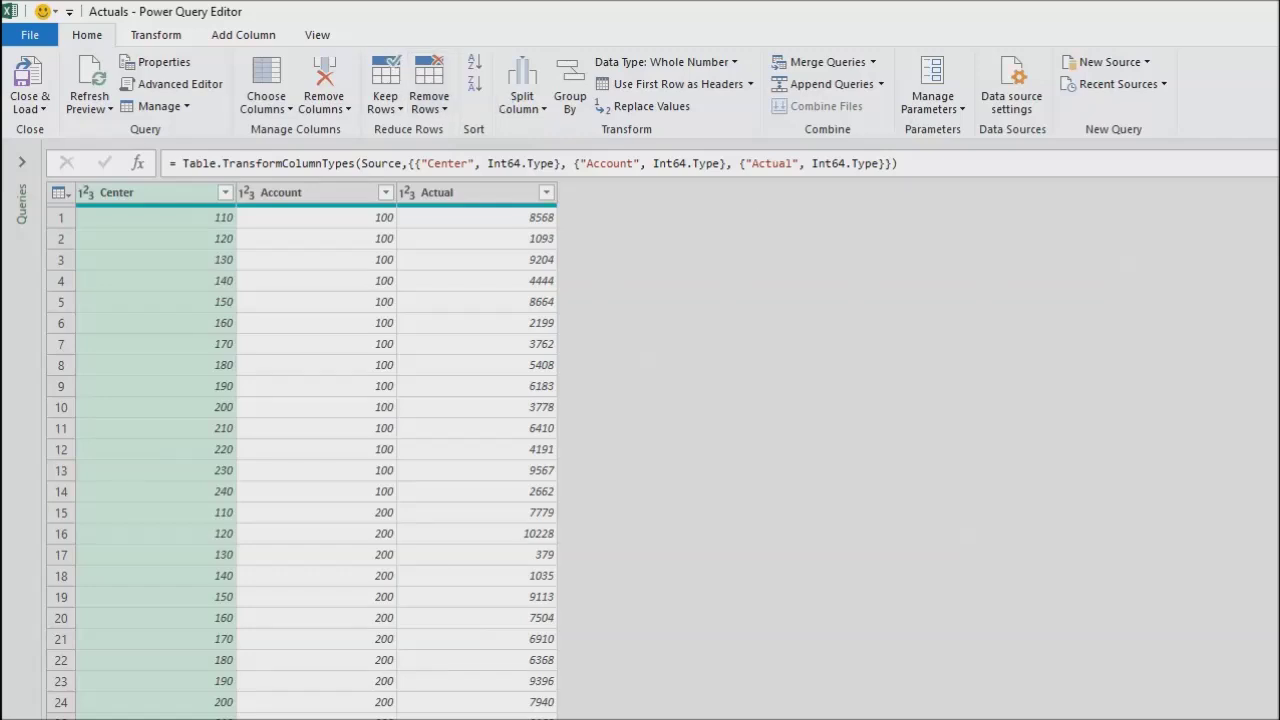
# - Load the Actuals query as Only Create Connection, like Budget
pyautogui.click(29, 106)
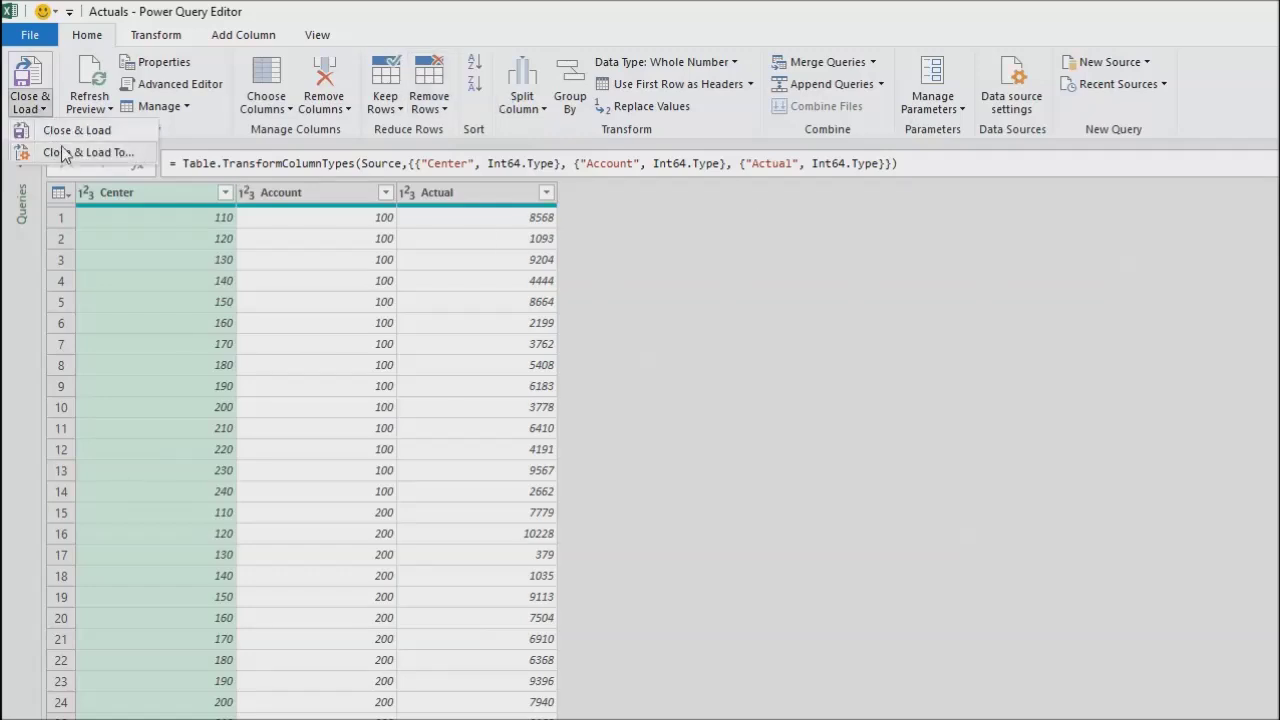
pyautogui.click(62, 152)
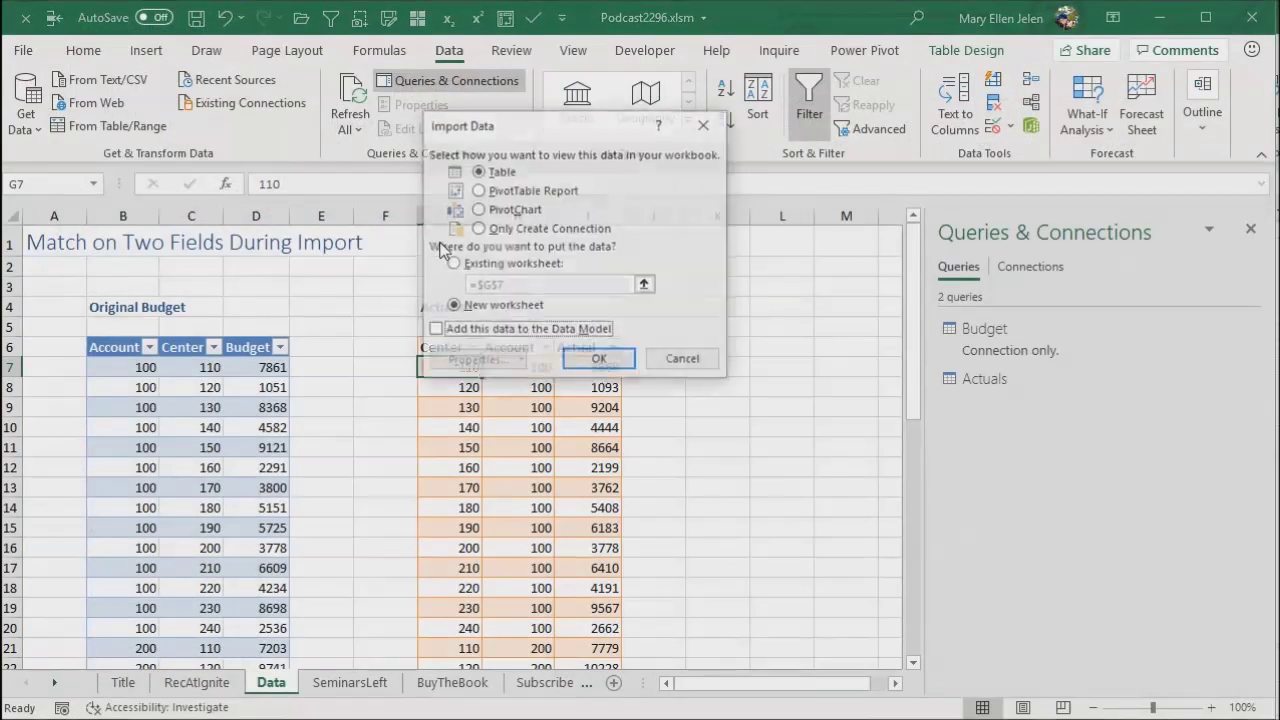
pyautogui.click(480, 228)
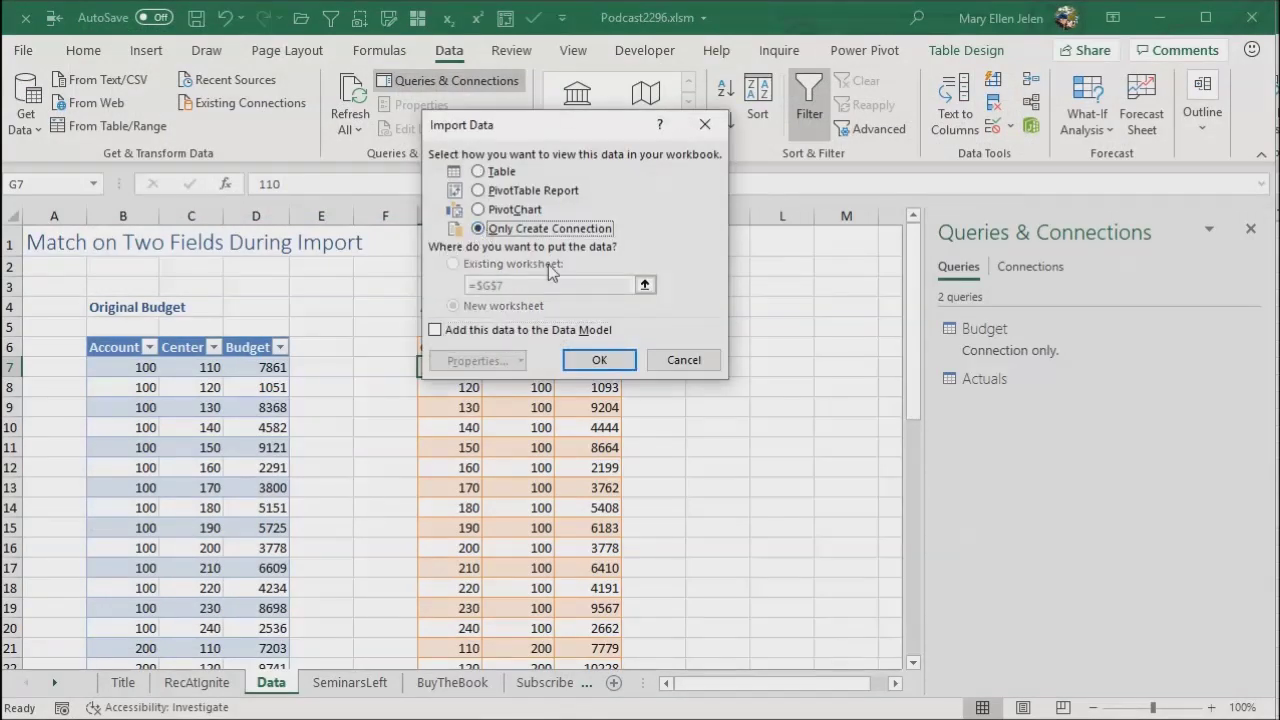
pyautogui.click(599, 360)
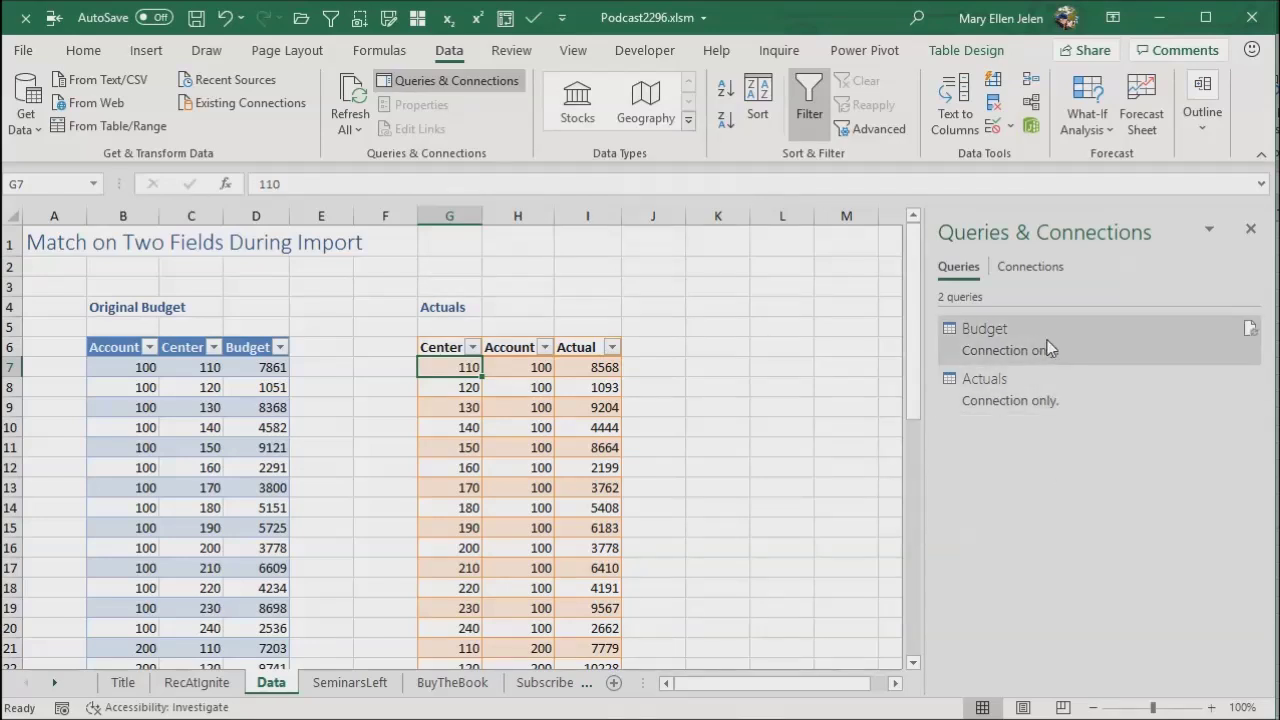
pyautogui.click(715, 307)
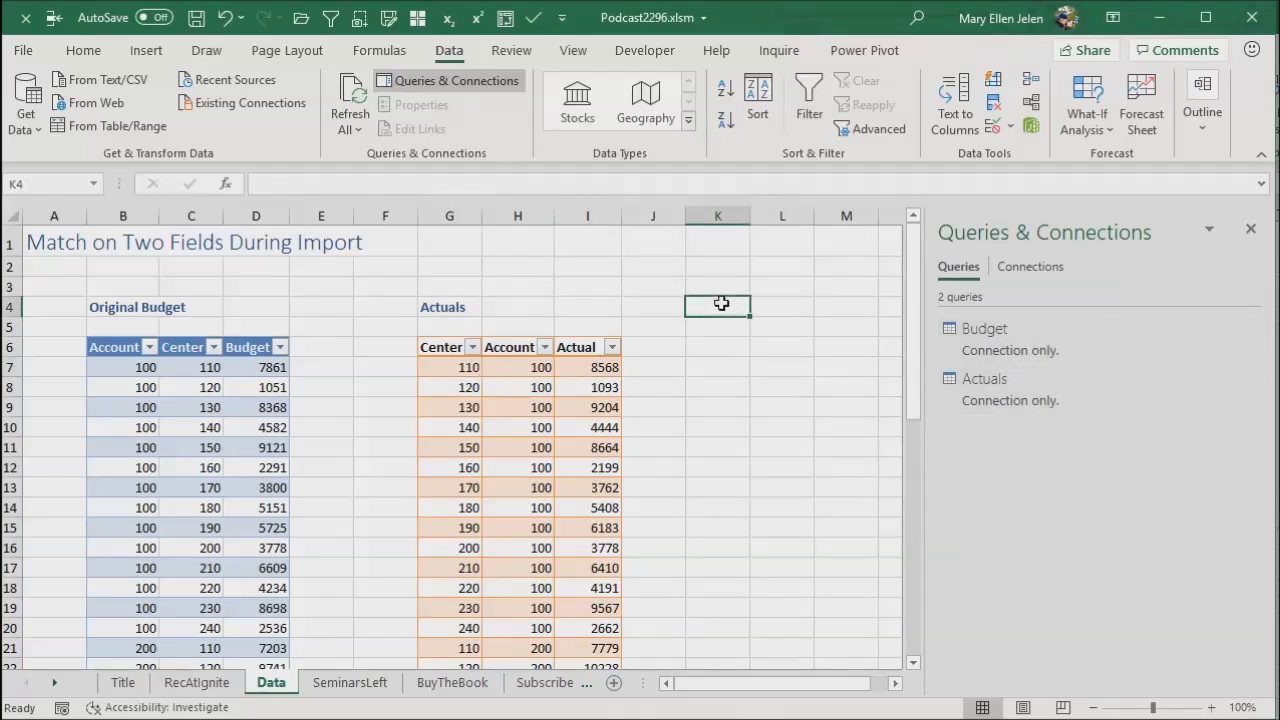
# - Start a Combine Queries merge with Budget as the first table and Actuals as the second
pyautogui.click(38, 120)
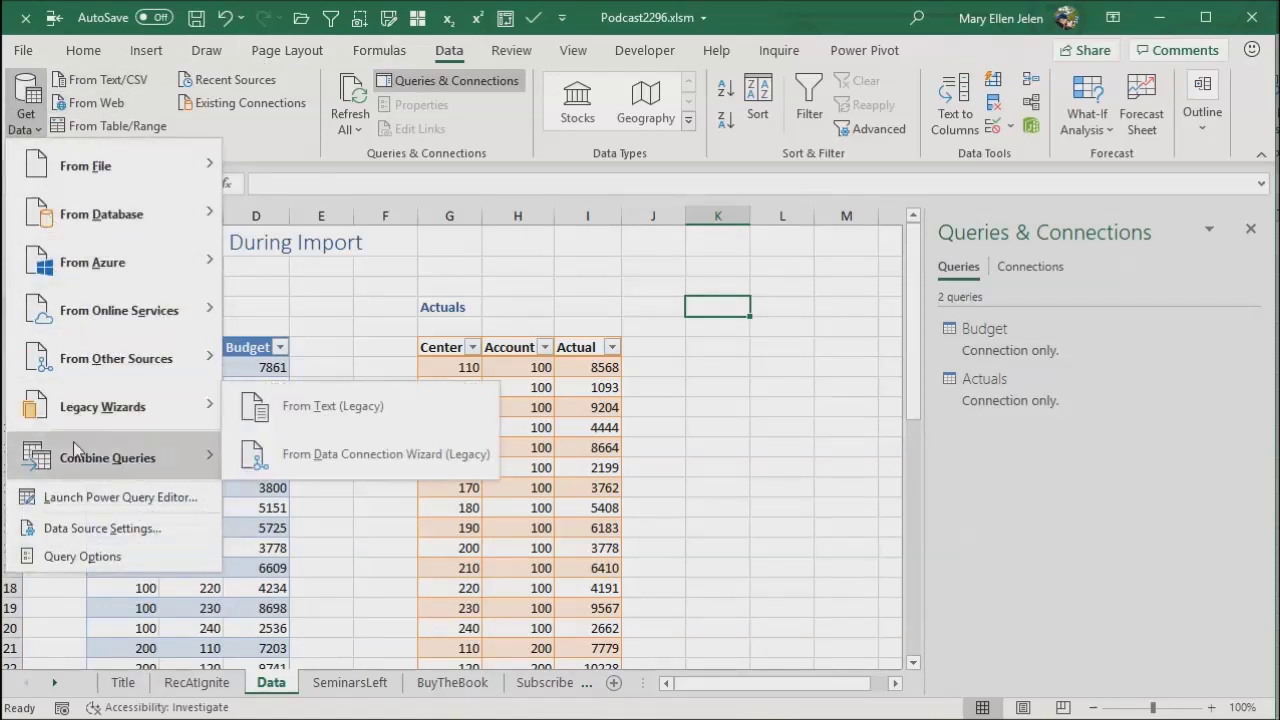
pyautogui.moveTo(78, 452)
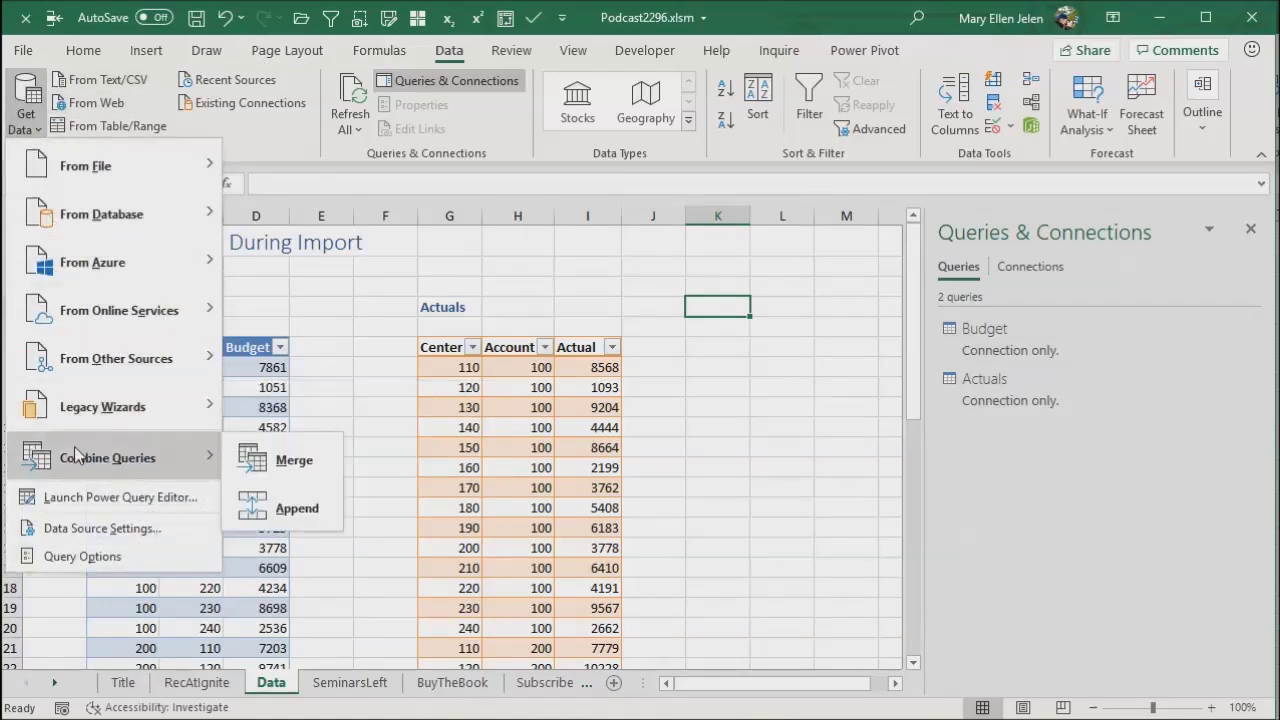
pyautogui.click(283, 461)
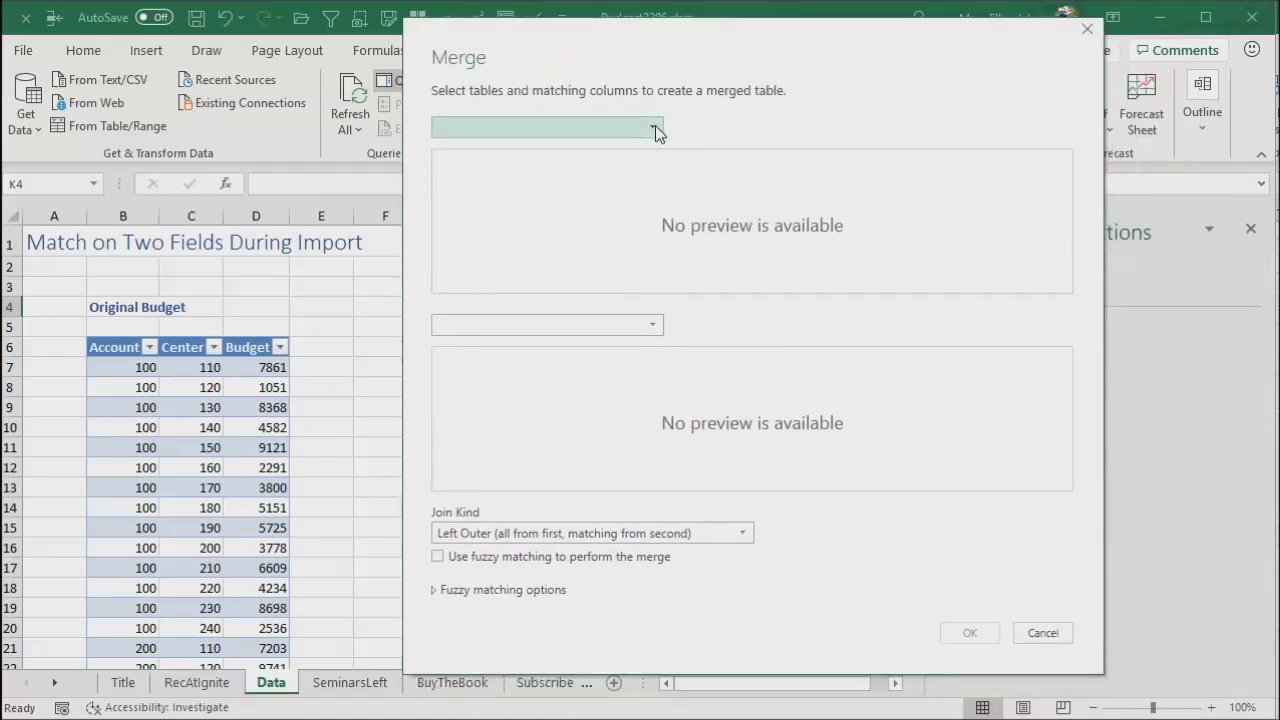
pyautogui.click(655, 128)
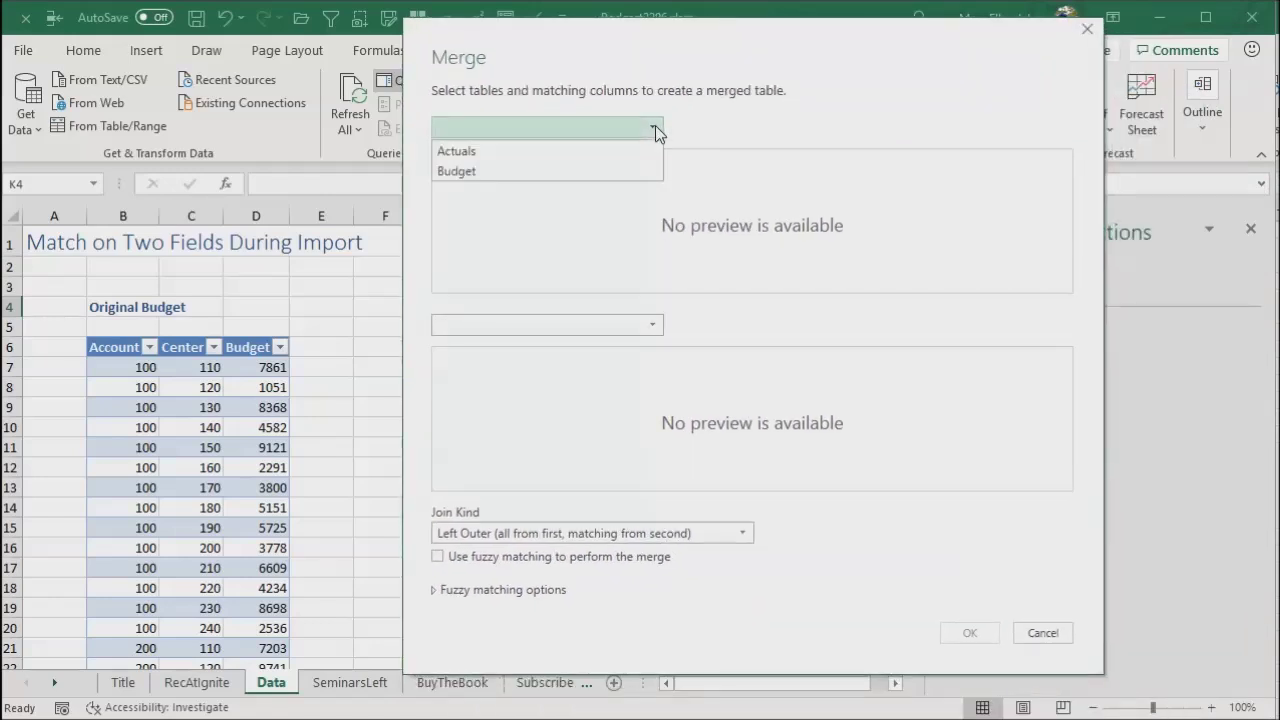
pyautogui.click(514, 172)
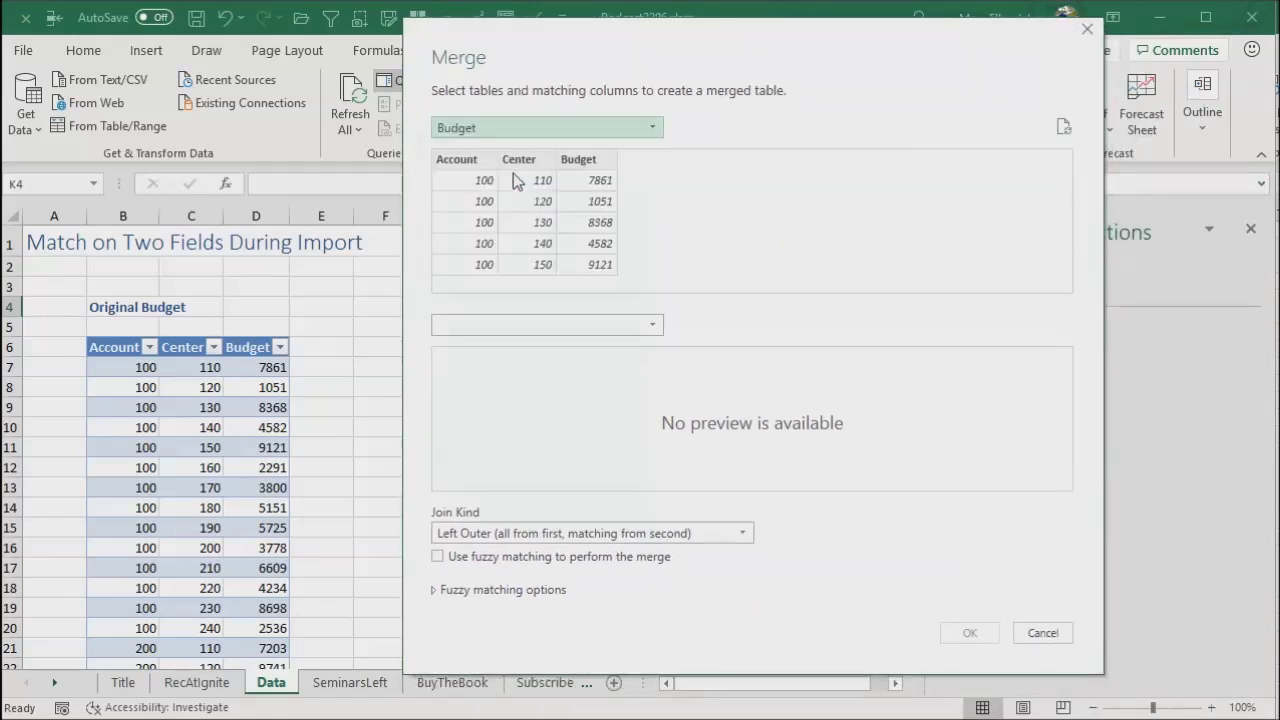
pyautogui.click(653, 326)
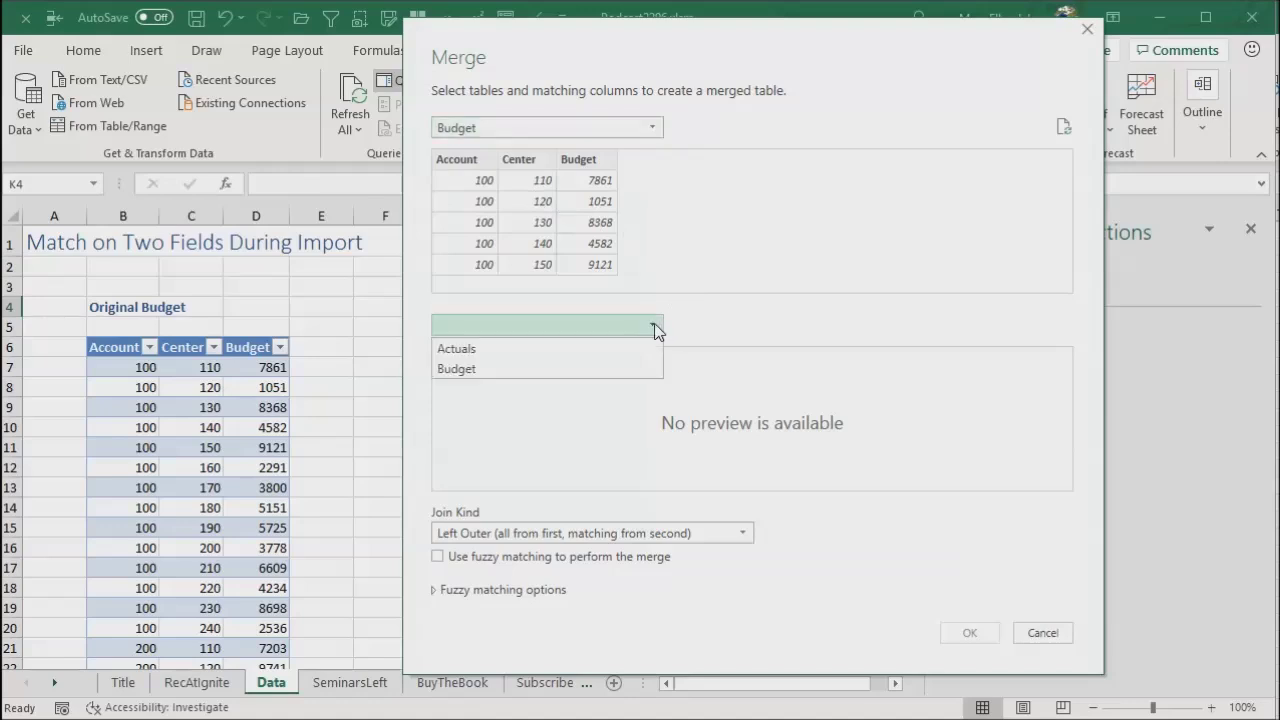
pyautogui.click(501, 350)
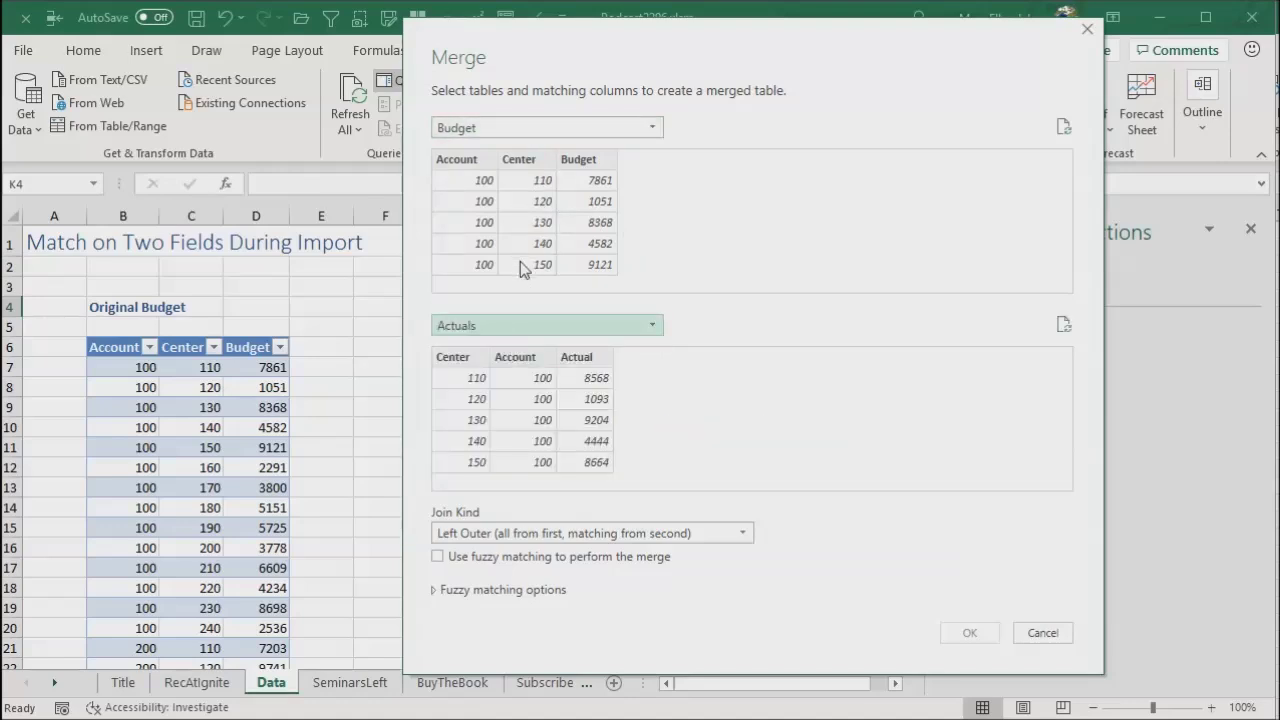
# - Match both tables on Account then Center, so all 42 rows match
pyautogui.click(470, 163)
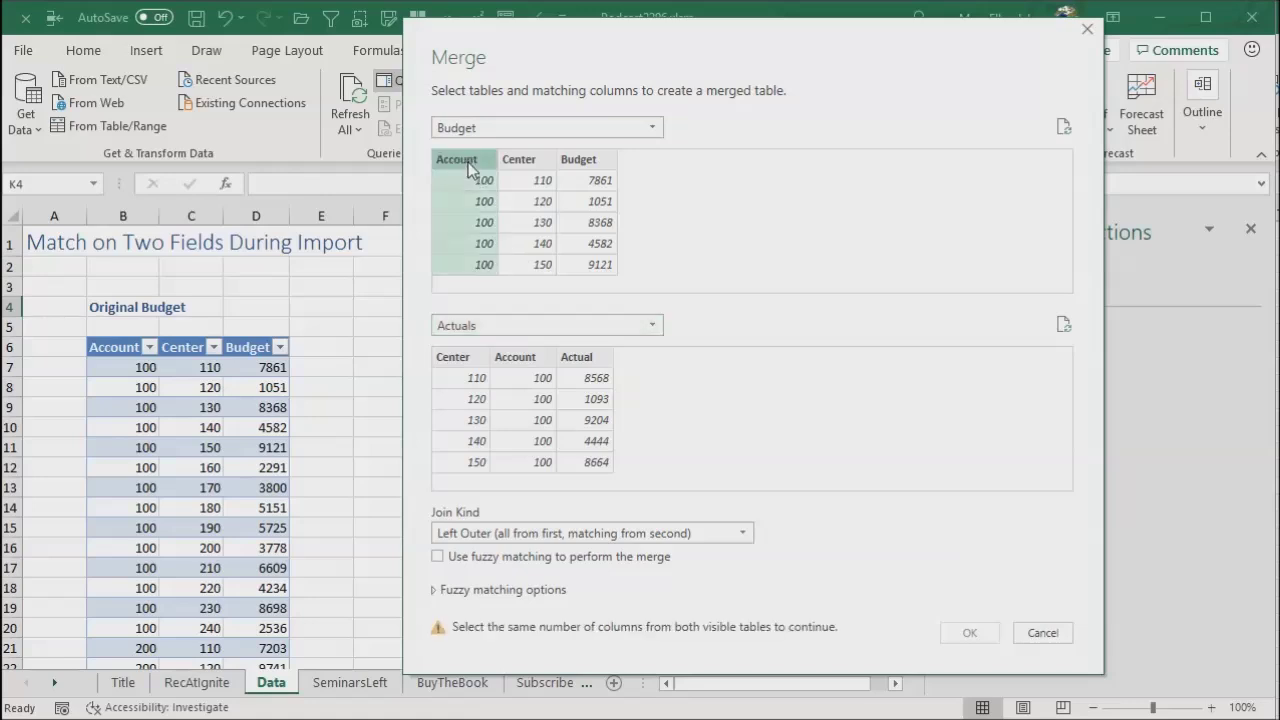
pyautogui.keyDown('ctrl'); pyautogui.click(520, 164); pyautogui.keyUp('ctrl')
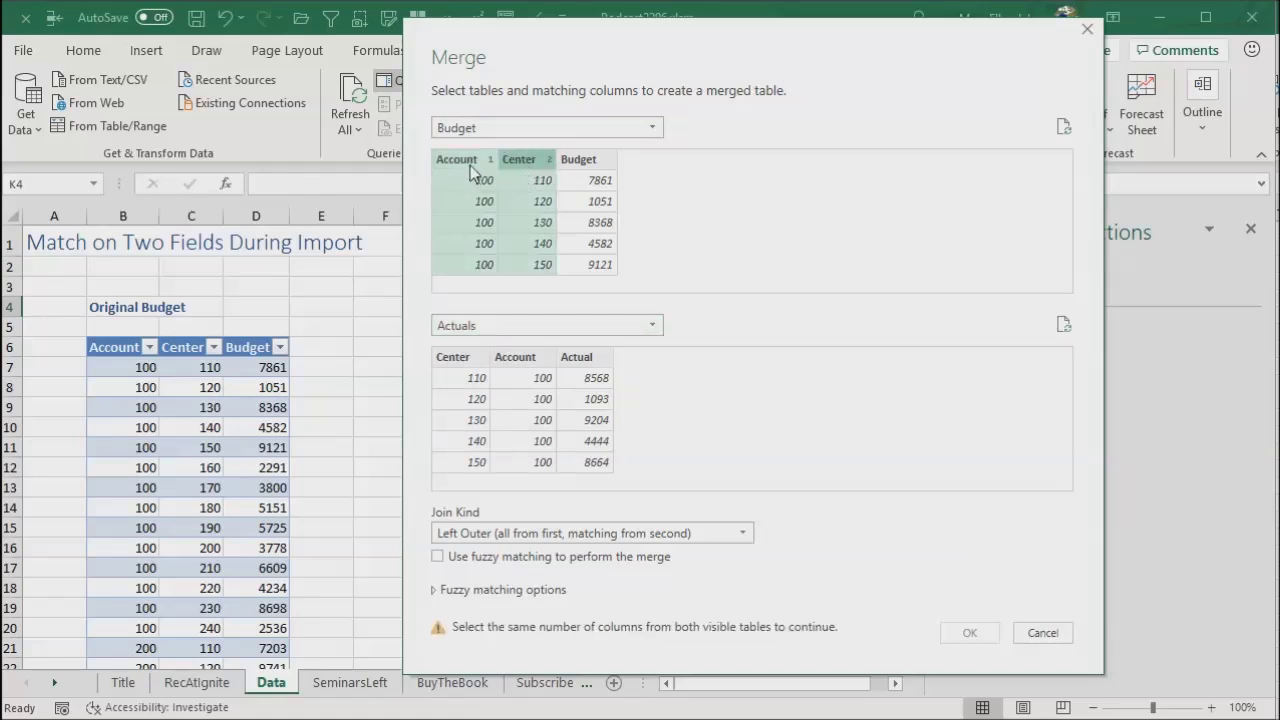
pyautogui.click(533, 360)
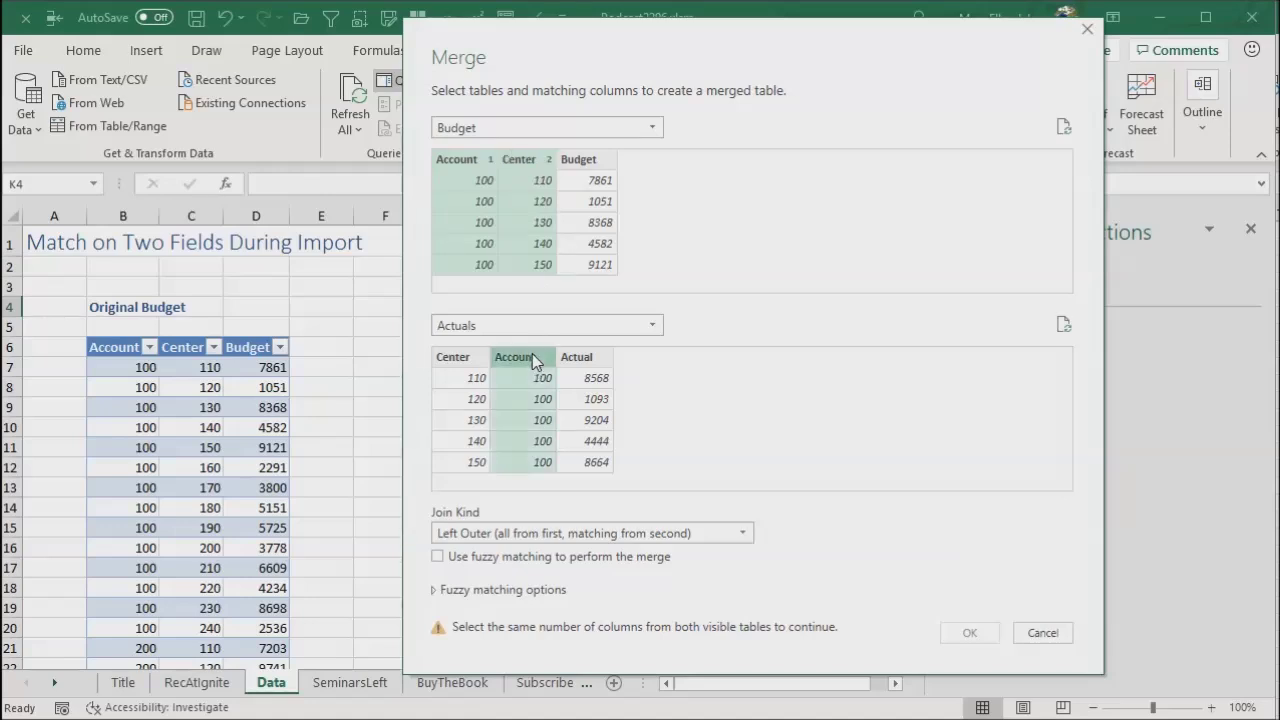
pyautogui.keyDown('ctrl'); pyautogui.click(450, 358); pyautogui.keyUp('ctrl')
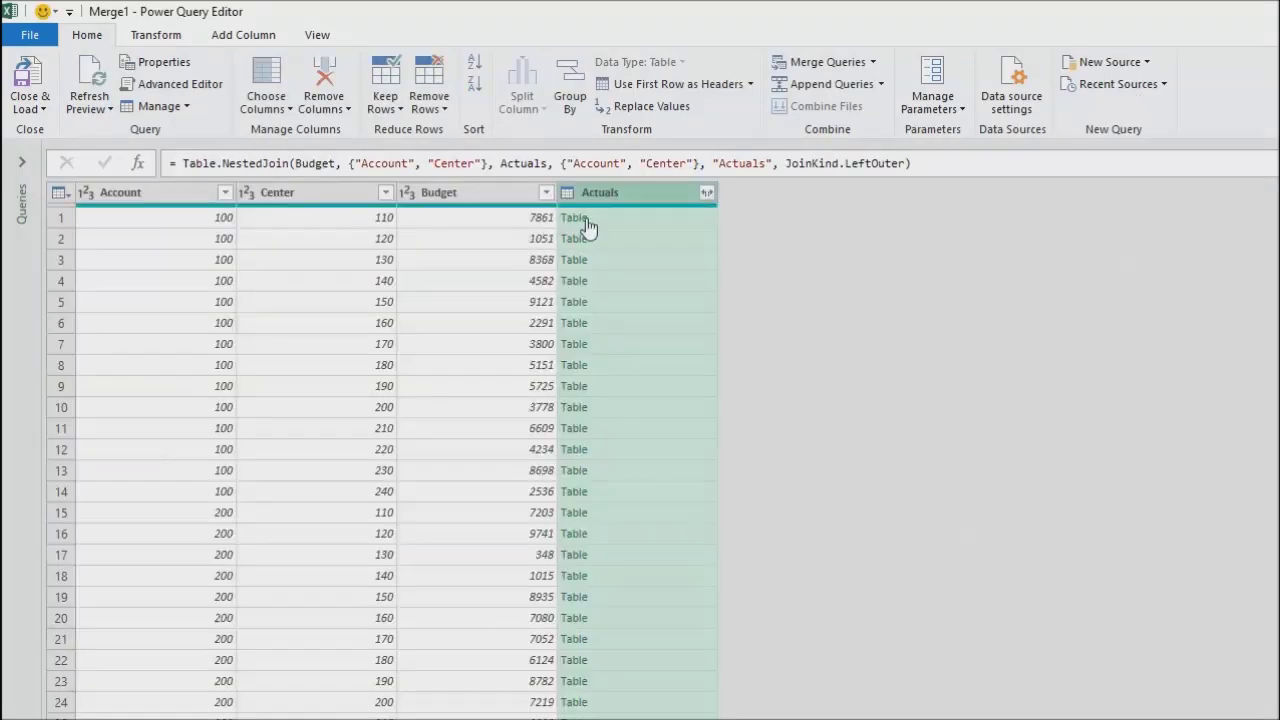
# - Expand Actuals to just the Actual column without prefix, then load Merge1 to the workbook
pyautogui.click(707, 195)
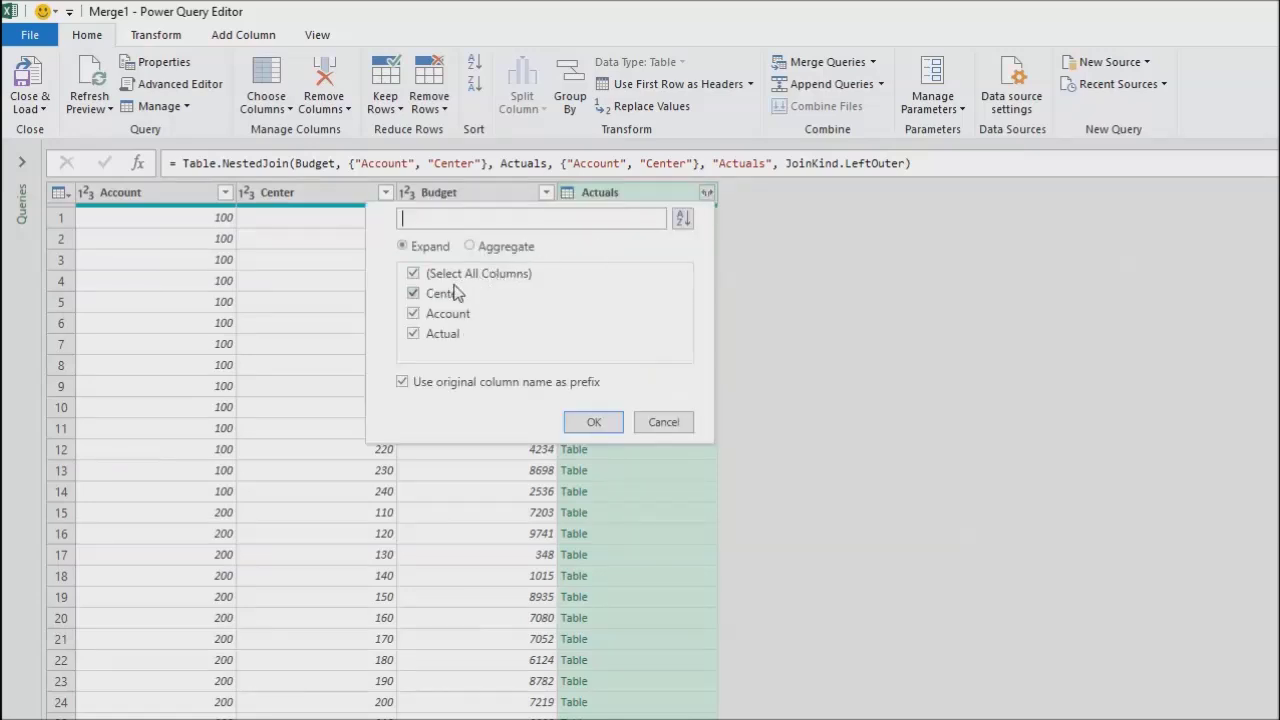
pyautogui.click(402, 382)
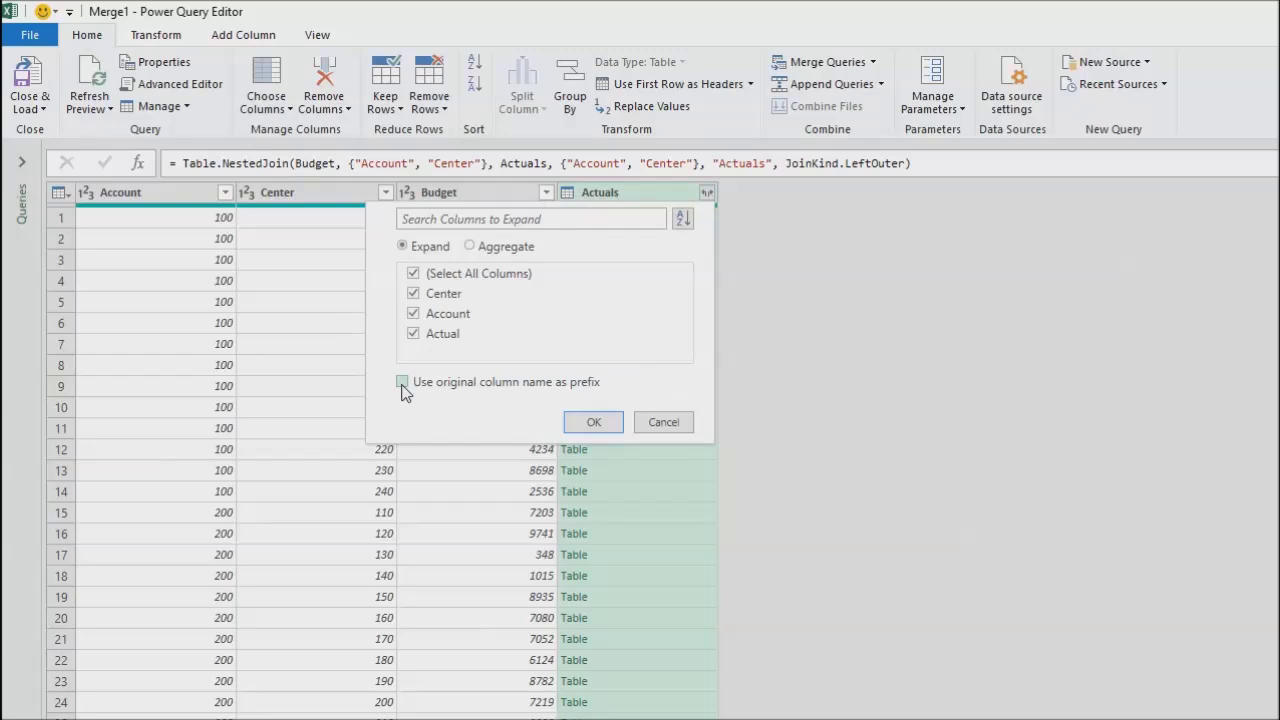
pyautogui.click(413, 313)
pyautogui.click(413, 293)
pyautogui.click(593, 423)
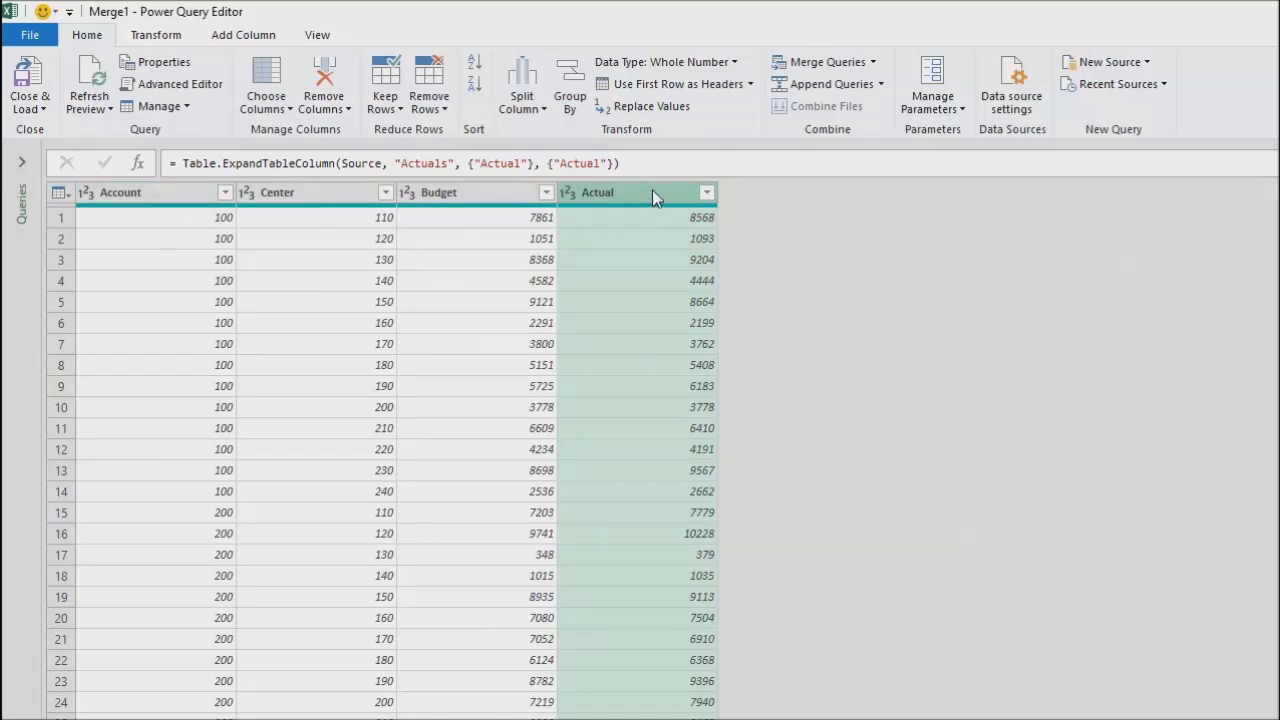
pyautogui.click(30, 85)
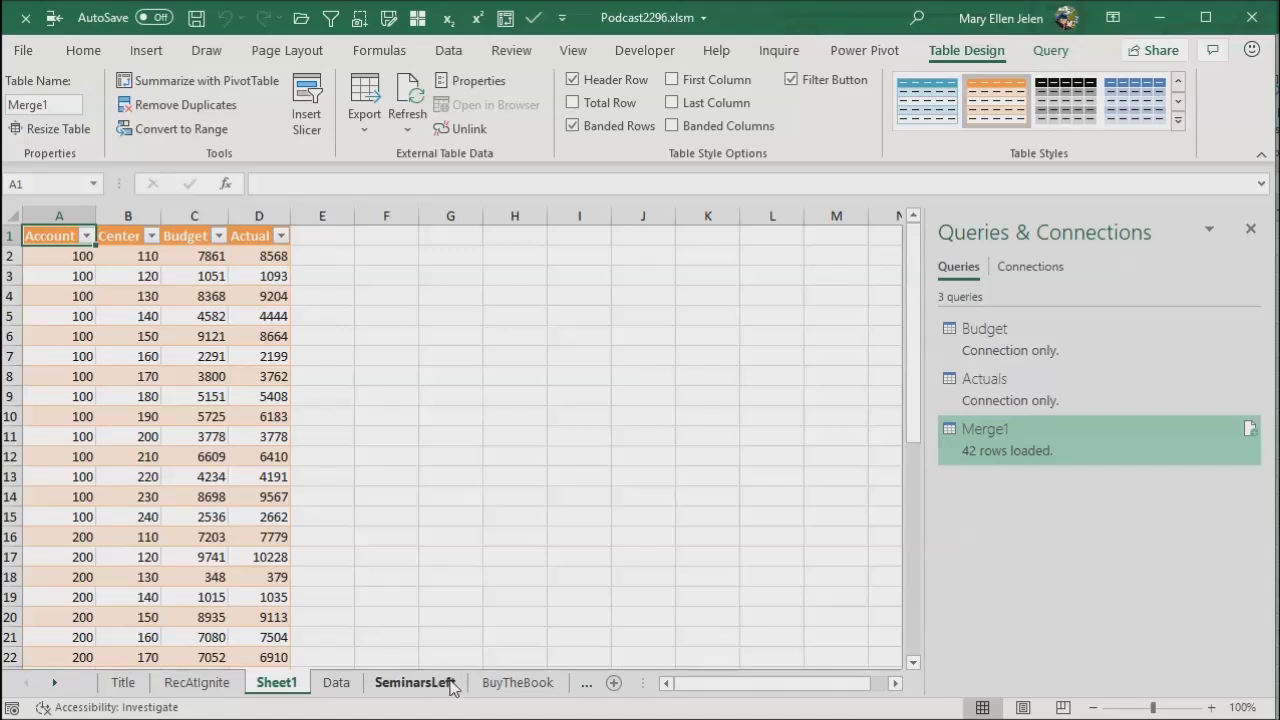
# - Review the 42-row merged table on Sheet1, then switch to the BuyTheBook sheet
pyautogui.click(517, 683)
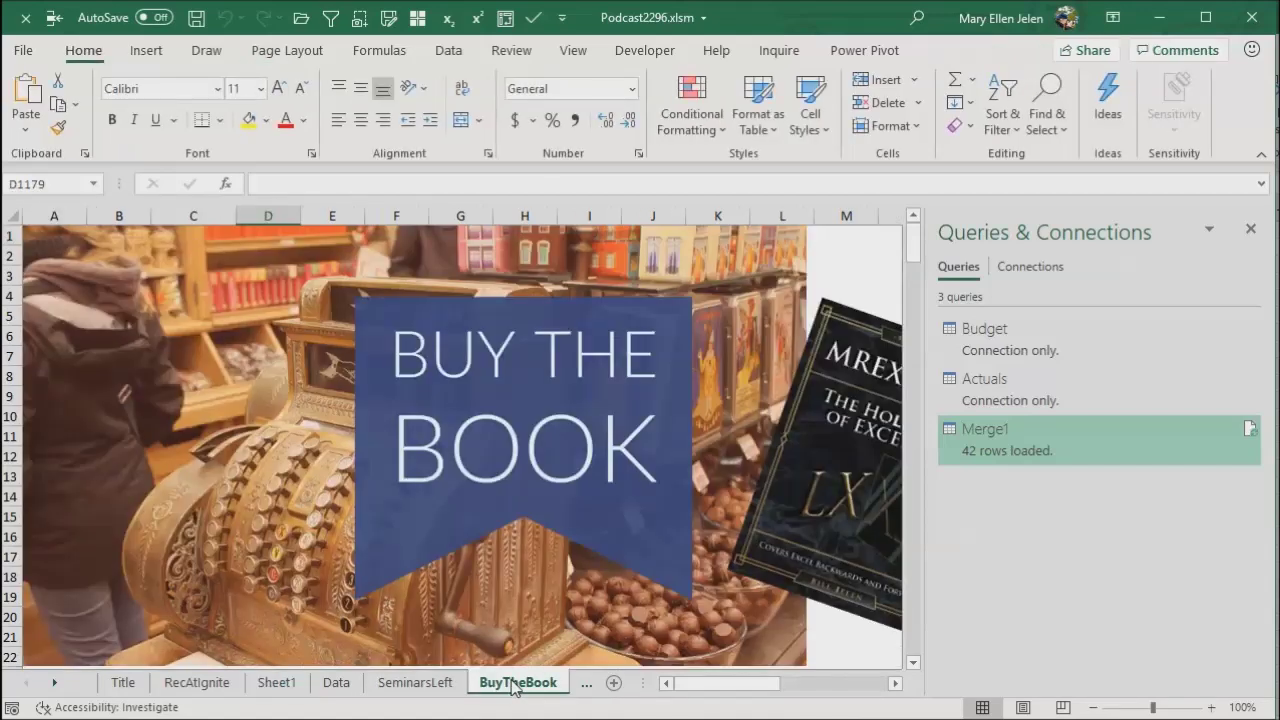
# - Close the Queries & Connections pane and switch to the Subscribe sheet
pyautogui.click(1251, 230)
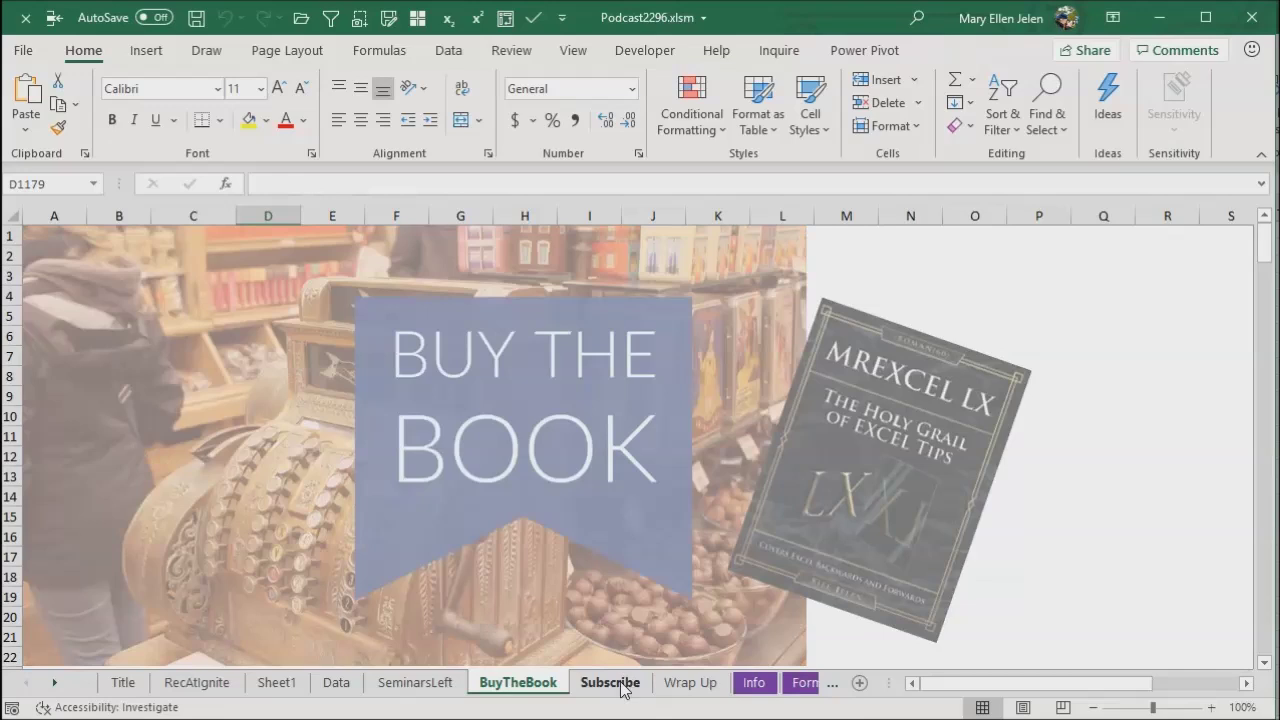
pyautogui.click(622, 687)
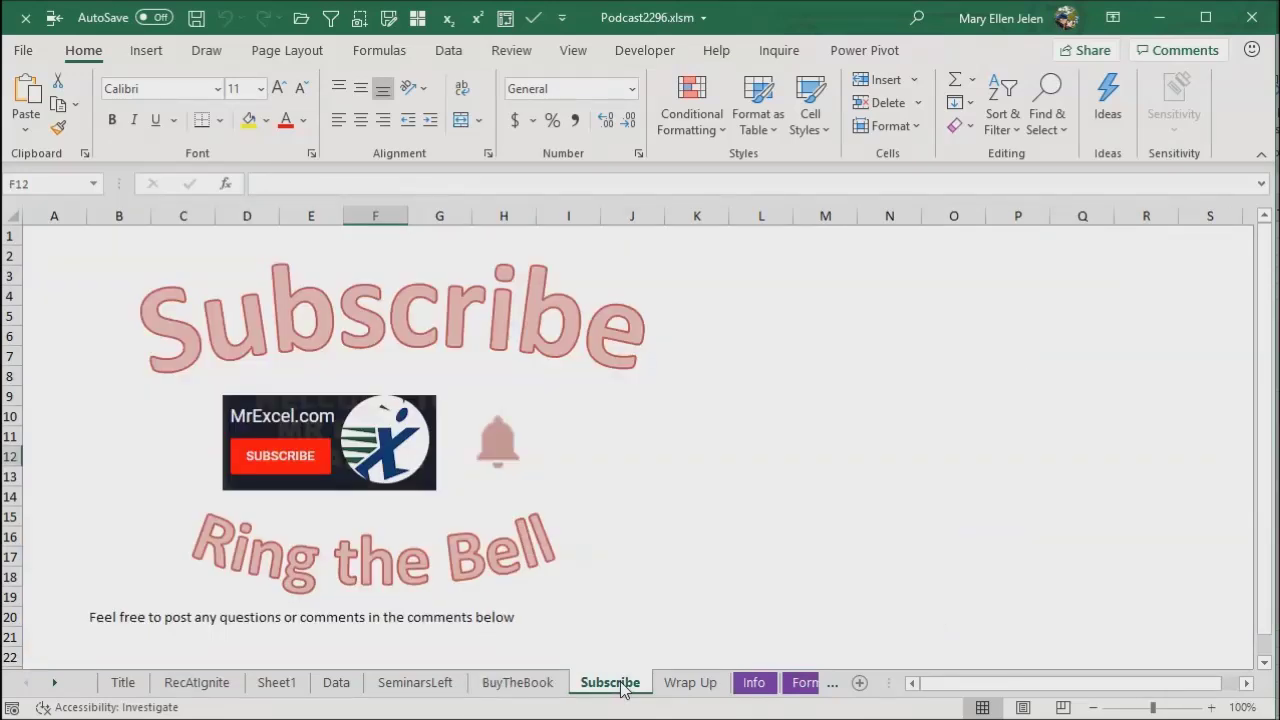